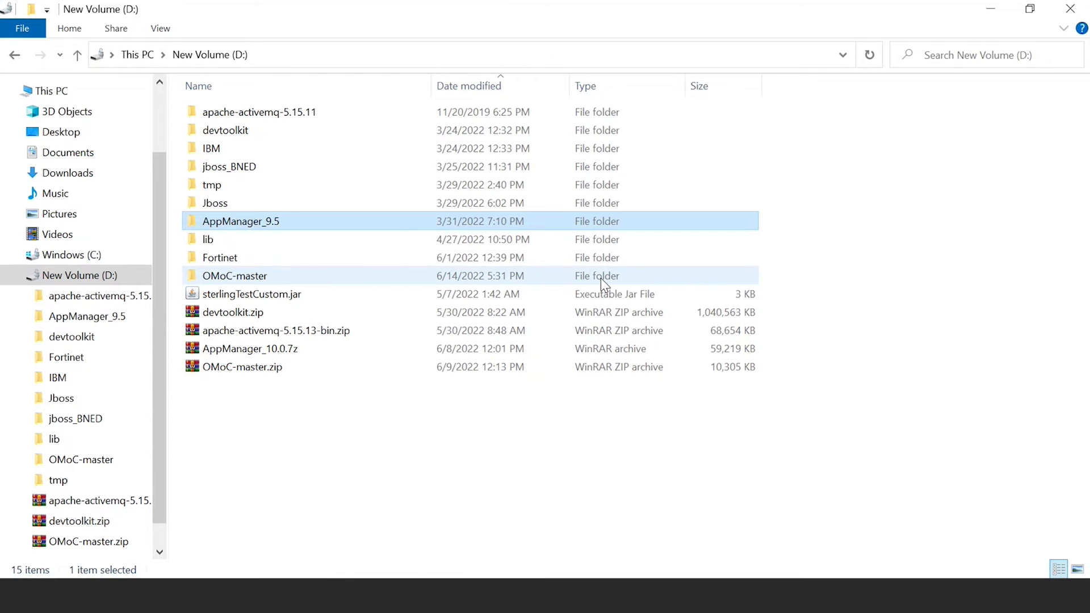
Open a maximized command prompt at D:\jboss_BNED\bin from File Explorer.
double_click(386, 174)
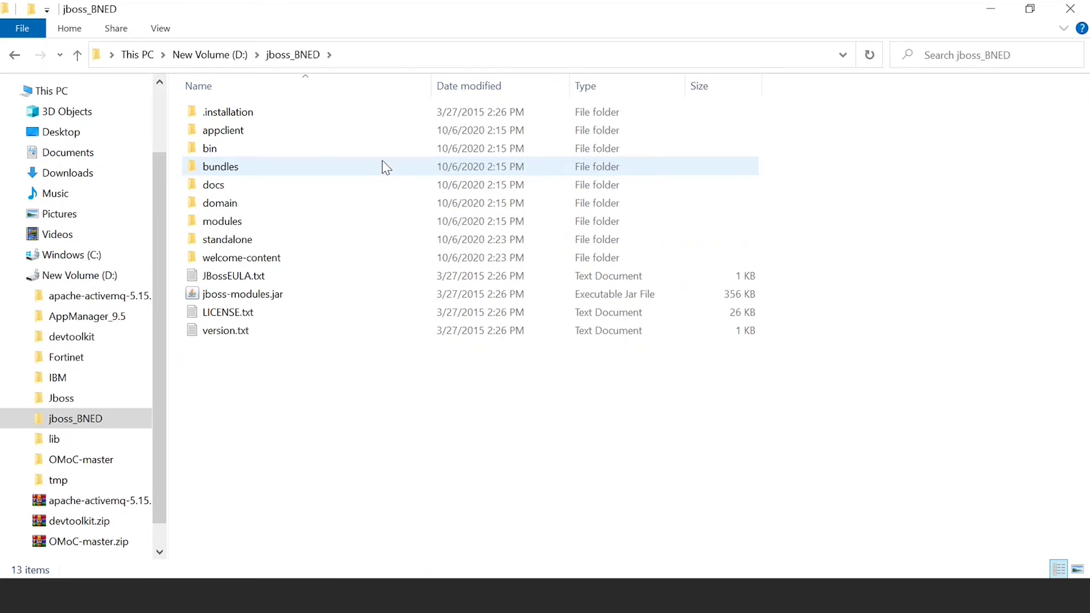
double_click(374, 149)
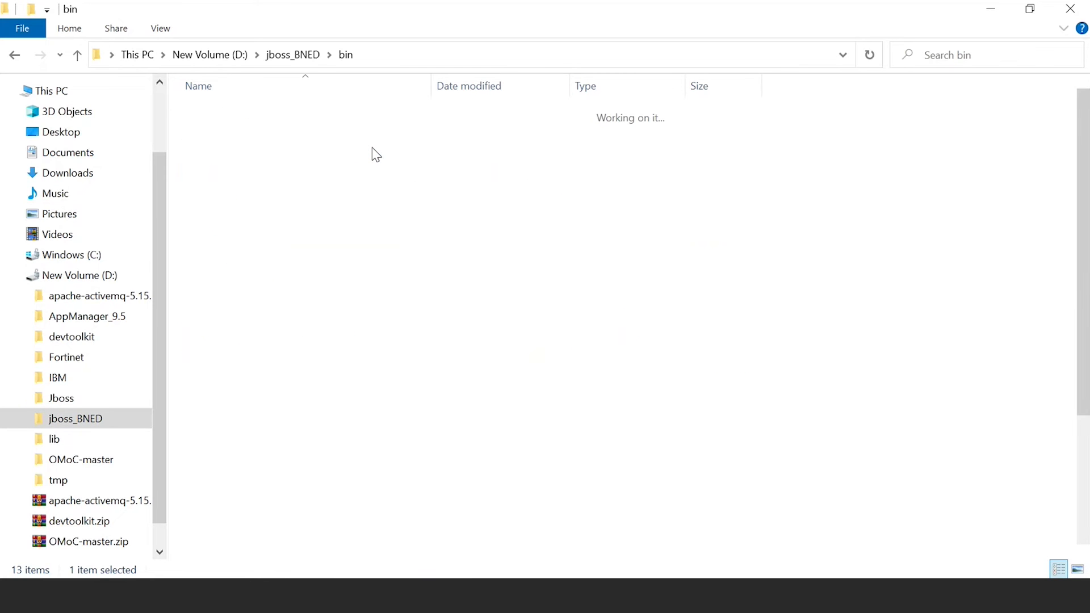
click(422, 53)
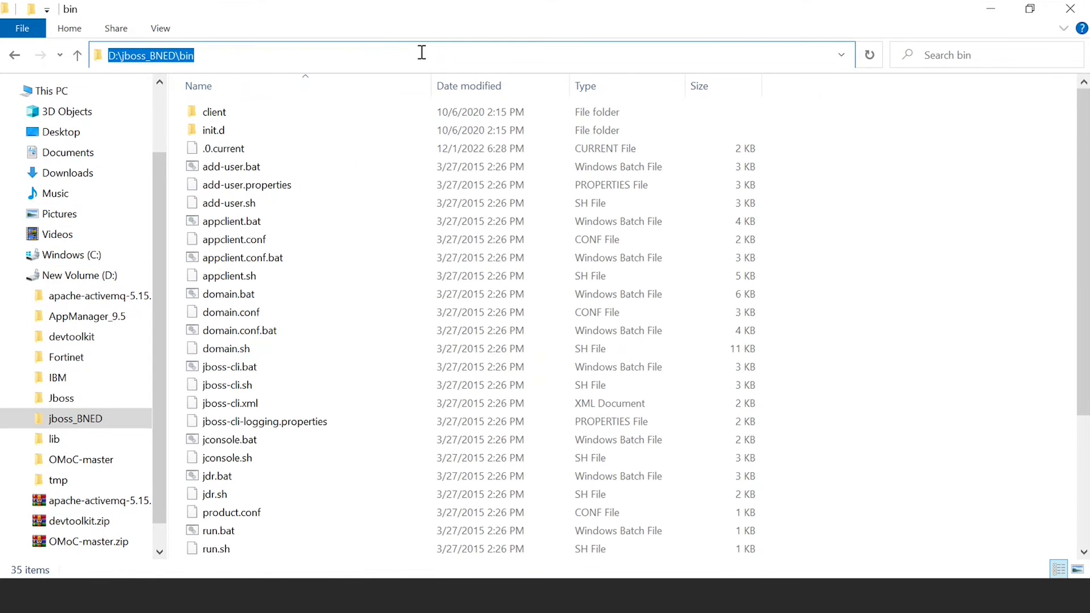
text(cmd)
key(Return)
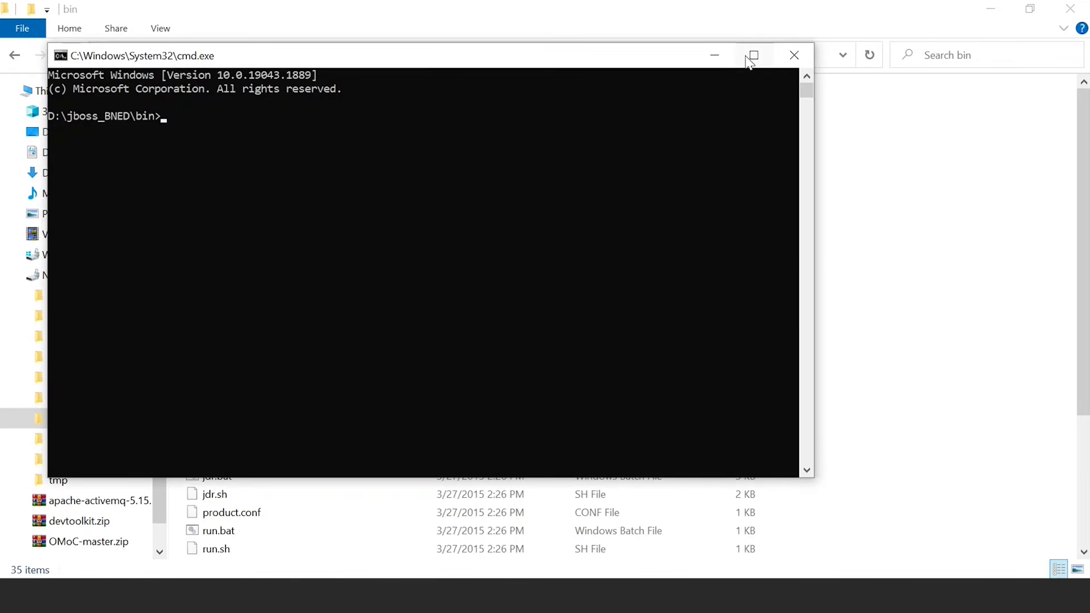
click(752, 67)
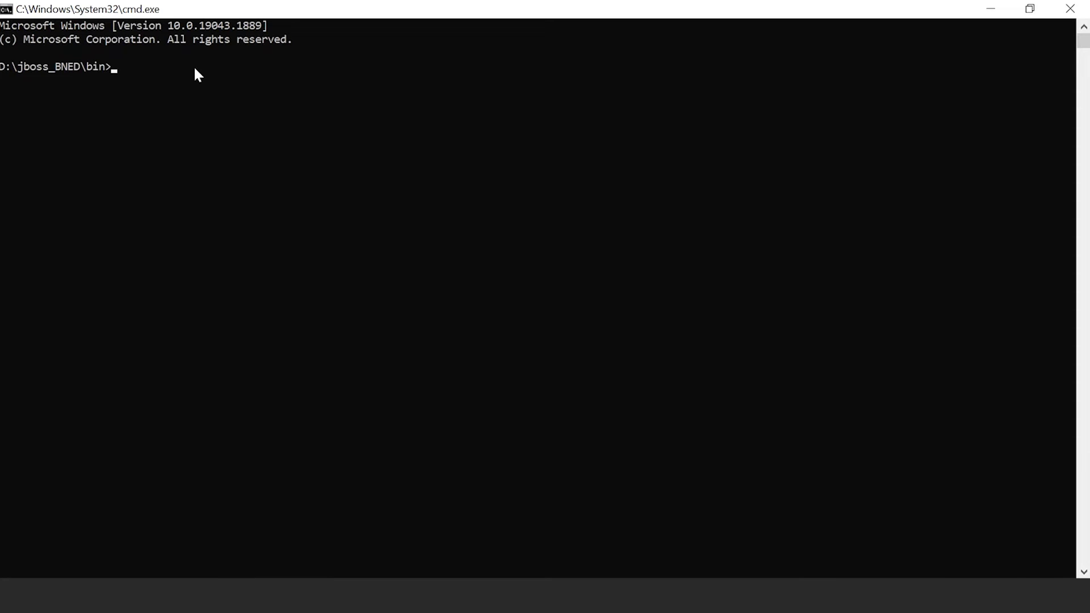
Run standalone.bat -c standalone-full.xml to boot JBoss EAP 6.4 and deploy smcfs.ear.
text(standalo)
text(standalone)
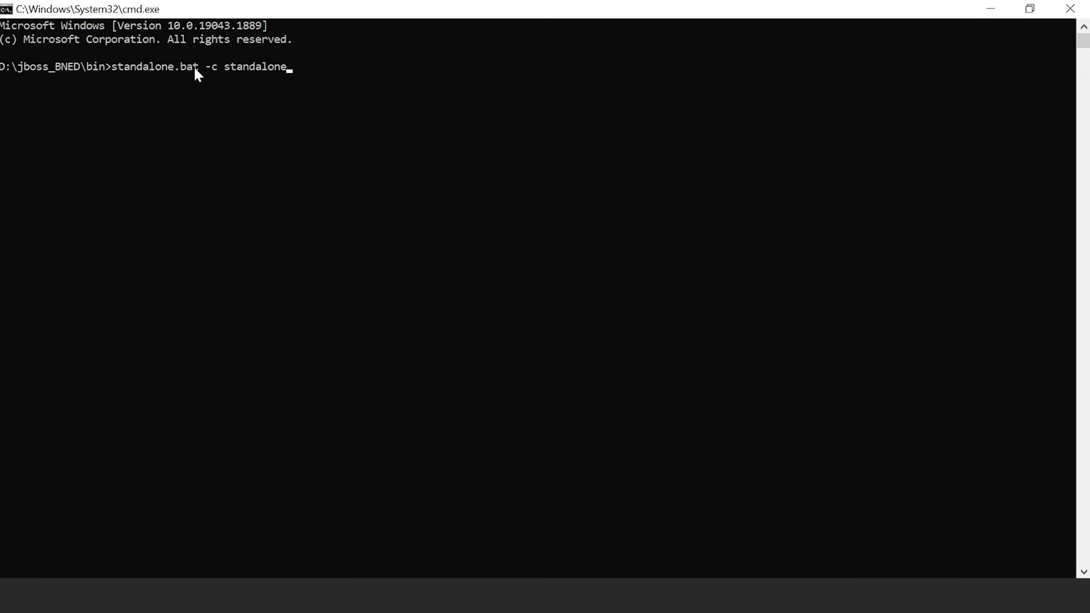
text(-full.xml)
key(Return)
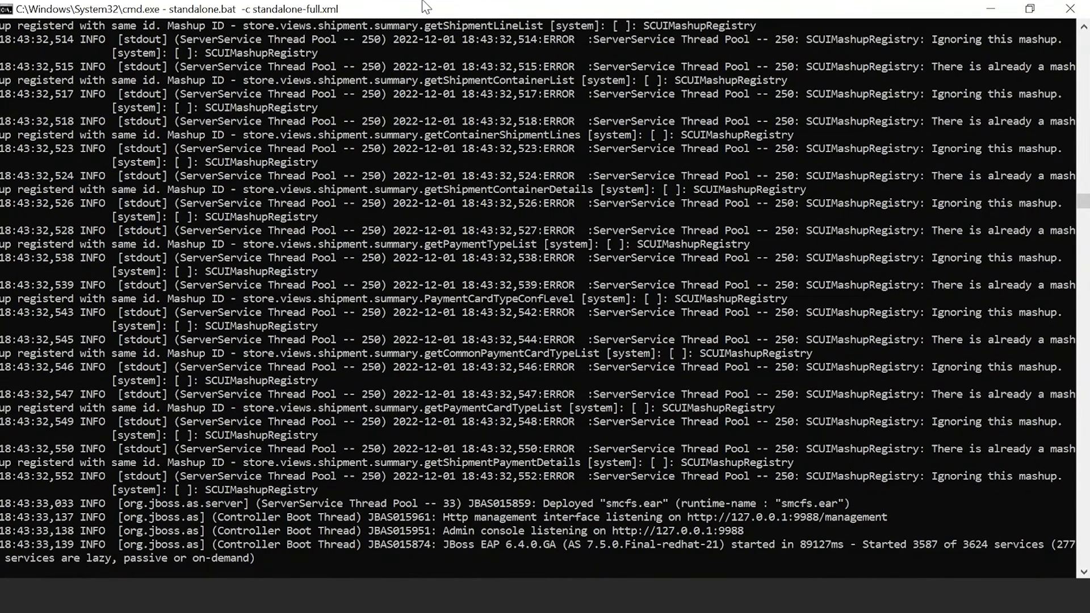
Minimize the server console and open a command prompt at D:\AppManager_9.5.
click(976, 7)
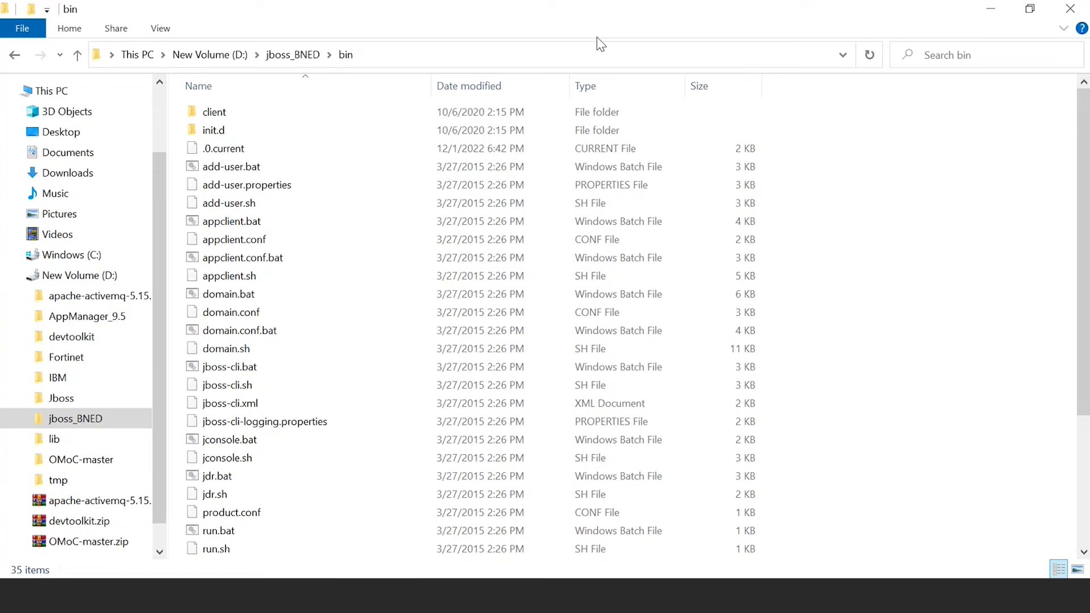
click(232, 56)
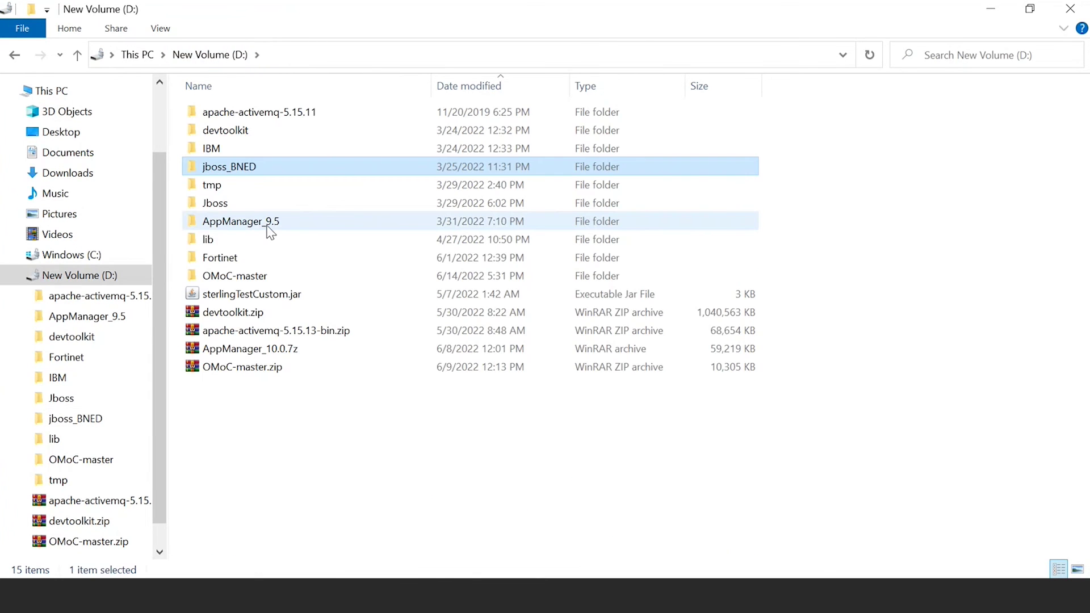
double_click(271, 228)
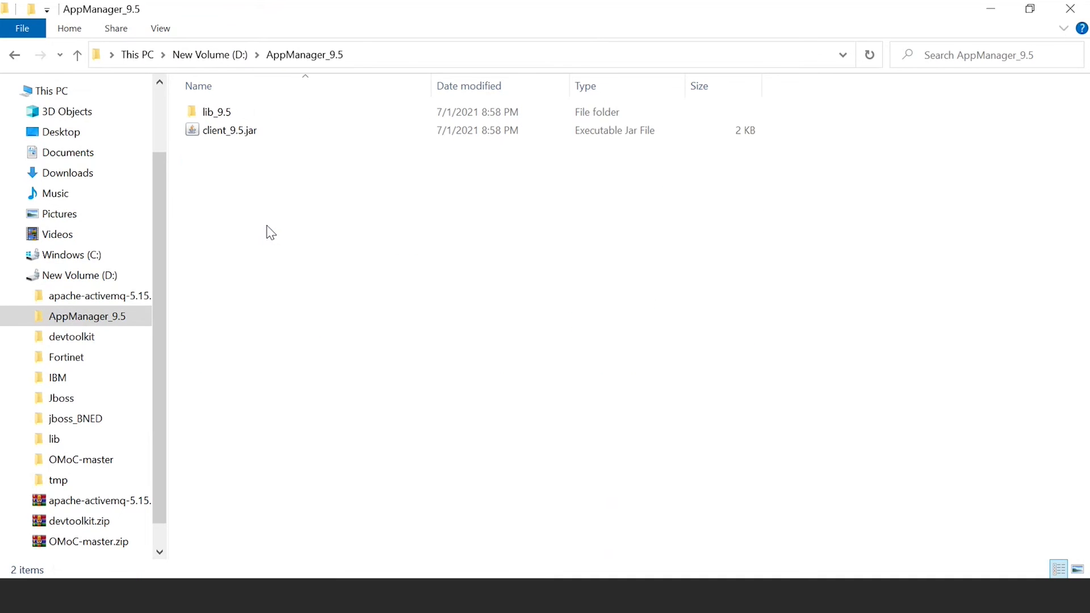
click(394, 56)
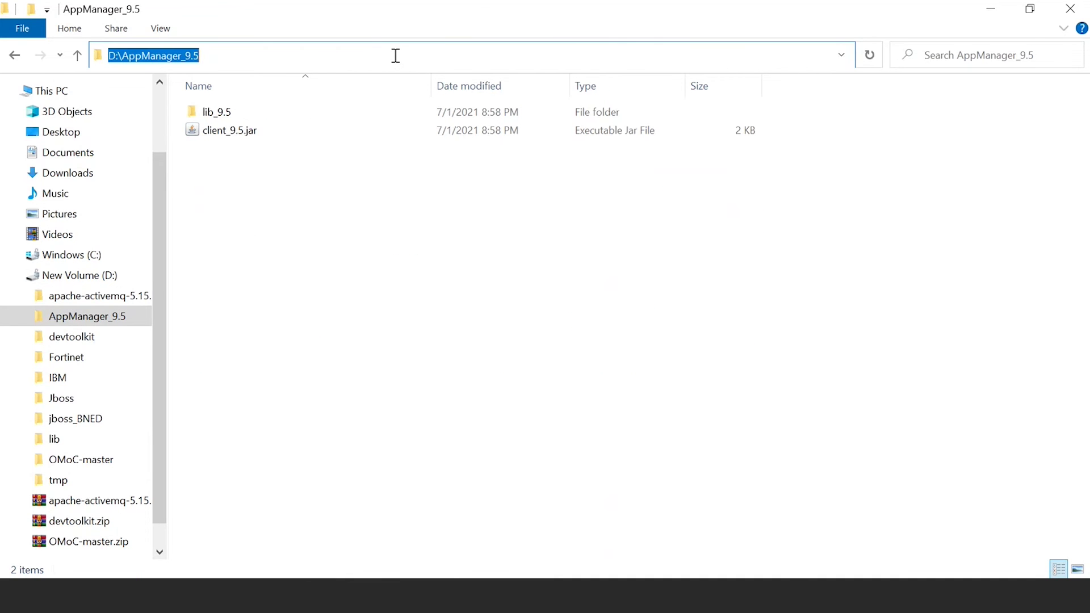
text(cm)
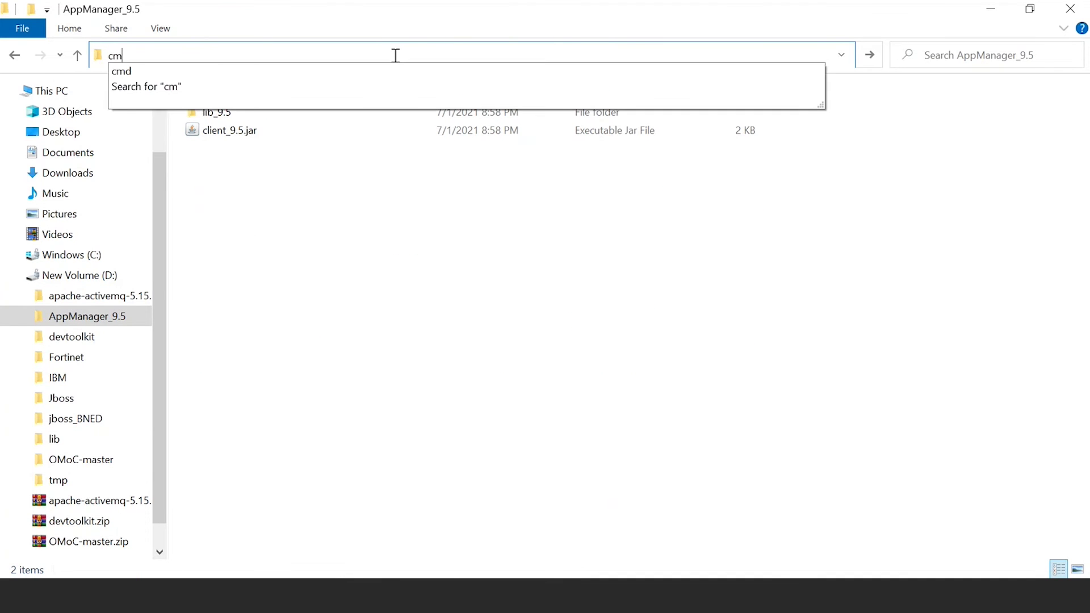
text(d)
key(Return)
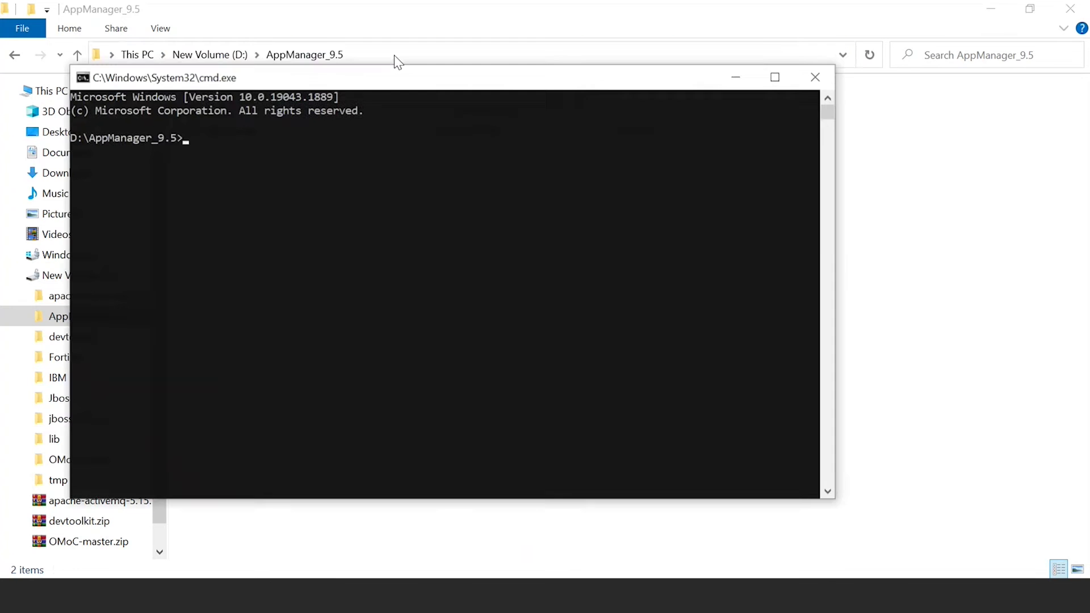
Maximize the new command prompt and run client_9.5.jar to launch Applications Manager.
double_click(199, 77)
text(c)
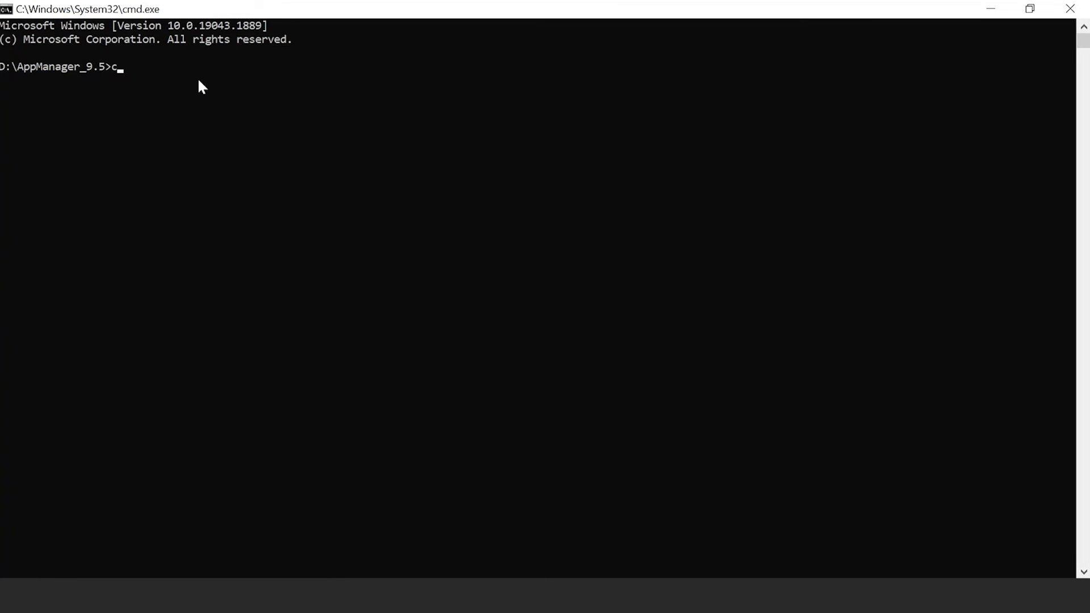
text(lient_9)
text(.5.jar -mod)
key(Return)
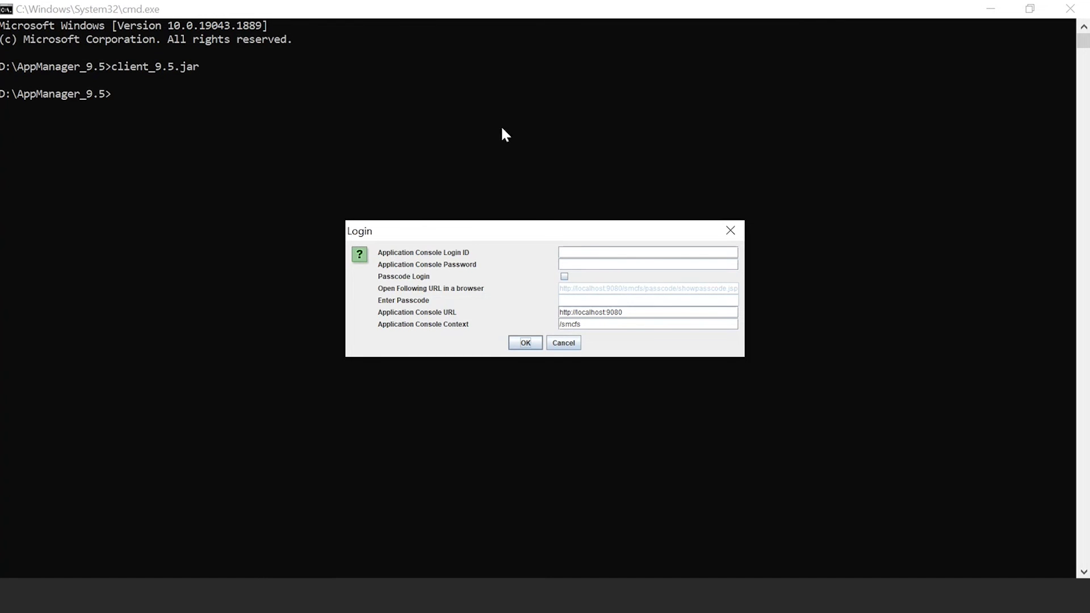
click(595, 254)
text(admin)
click(588, 263)
text(****)
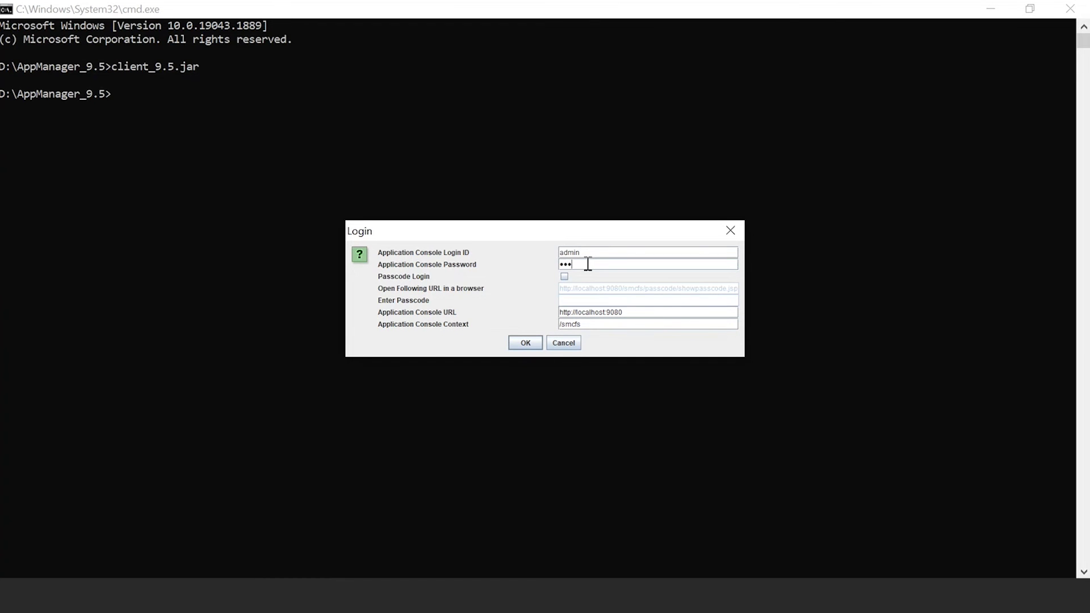
text(*****)
click(631, 310)
key(BackSpace)
key(BackSpace)
key(BackSpace)
key(BackSpace)
text(8078)
click(526, 343)
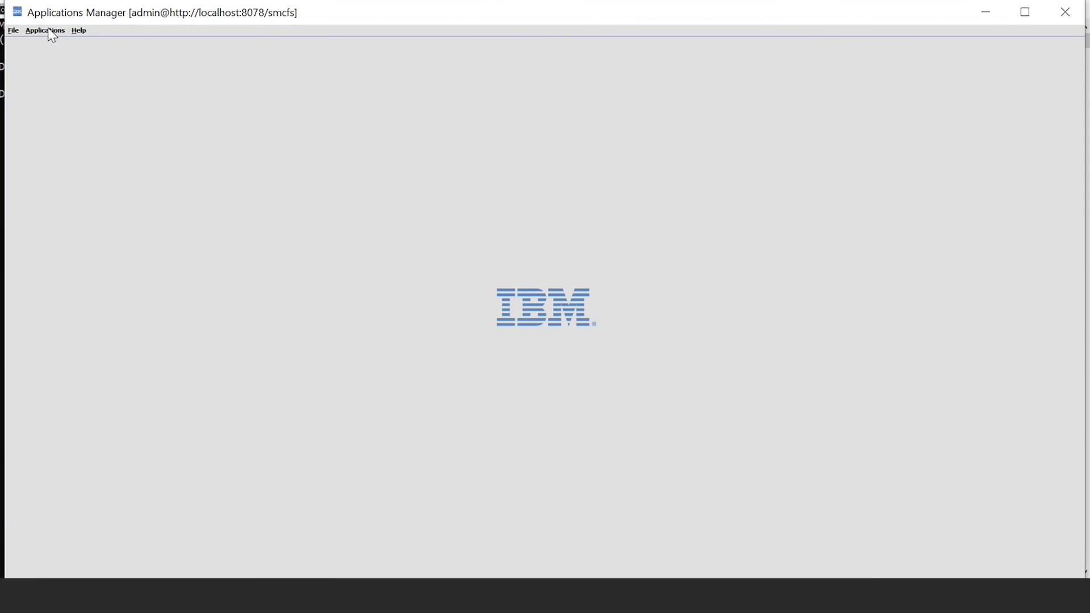
Browse the modules in the Applications menu, then minimize the Applications Manager window.
click(48, 30)
mouse_move(79, 30)
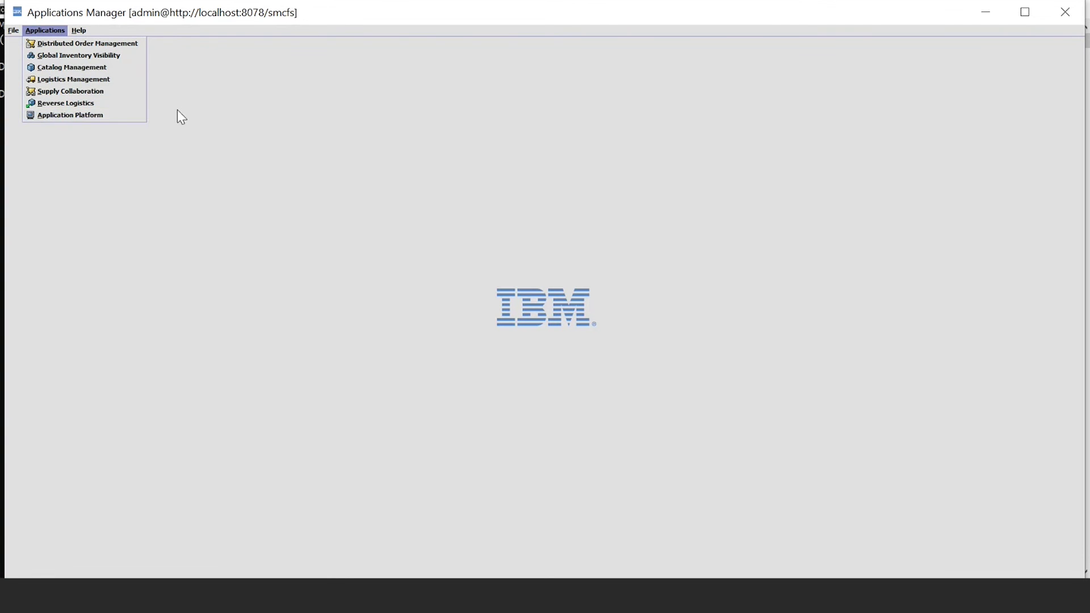
click(183, 151)
click(994, 8)
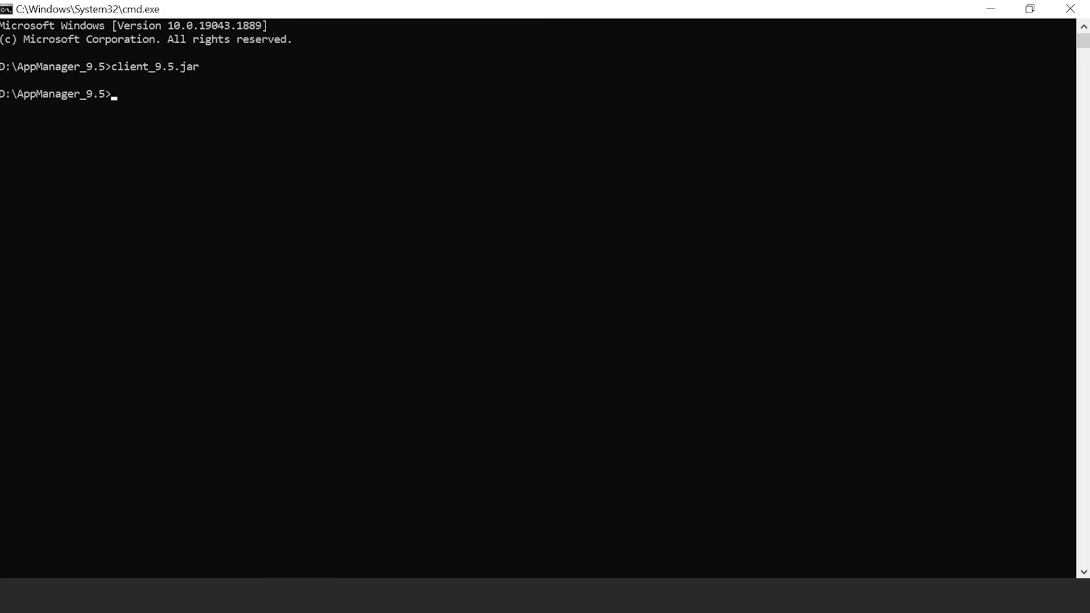
Open a new maximized command prompt in AppManager_9.5 and run client_9.5.jar -mode SMC.
key(alt+Tab)
click(420, 52)
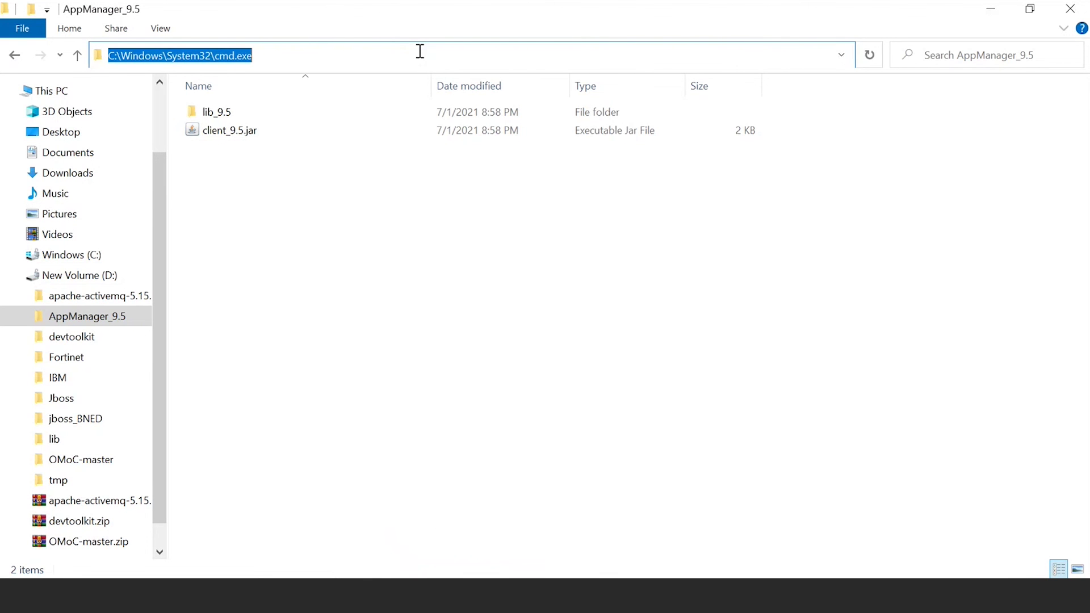
text(cmd)
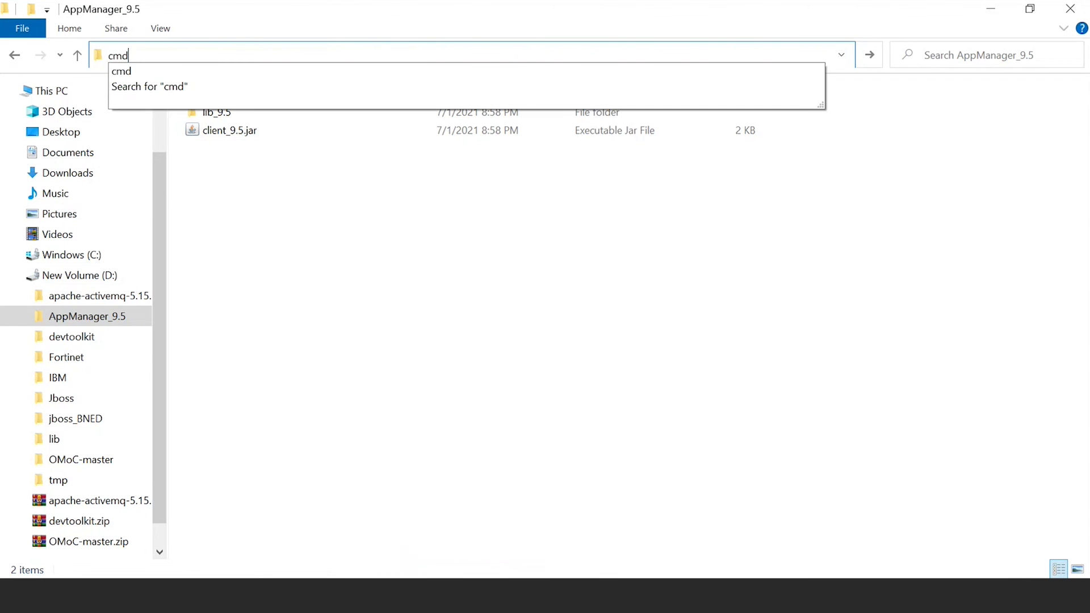
key(Return)
click(803, 95)
text(clien)
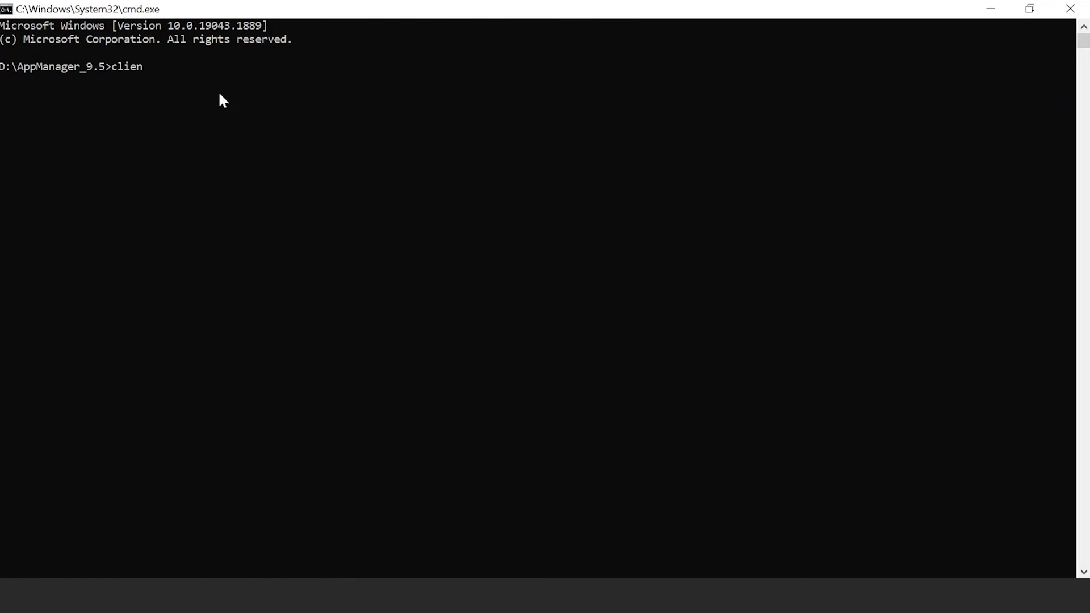
text(t_9.)
text(5.jar)
text(-mode SMC)
key(Return)
Log in with the console credentials on port 8078 and open the System Management tools list.
click(589, 255)
text(a)
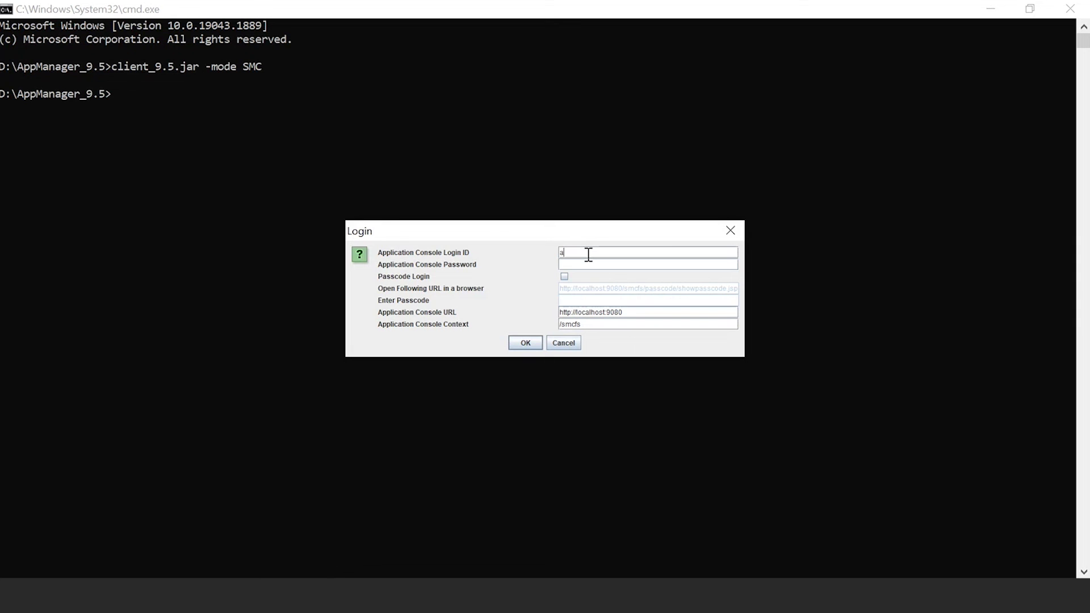
text(dmin•••••••••)
key(BackSpace)
key(BackSpace)
key(BackSpace)
key(Return)
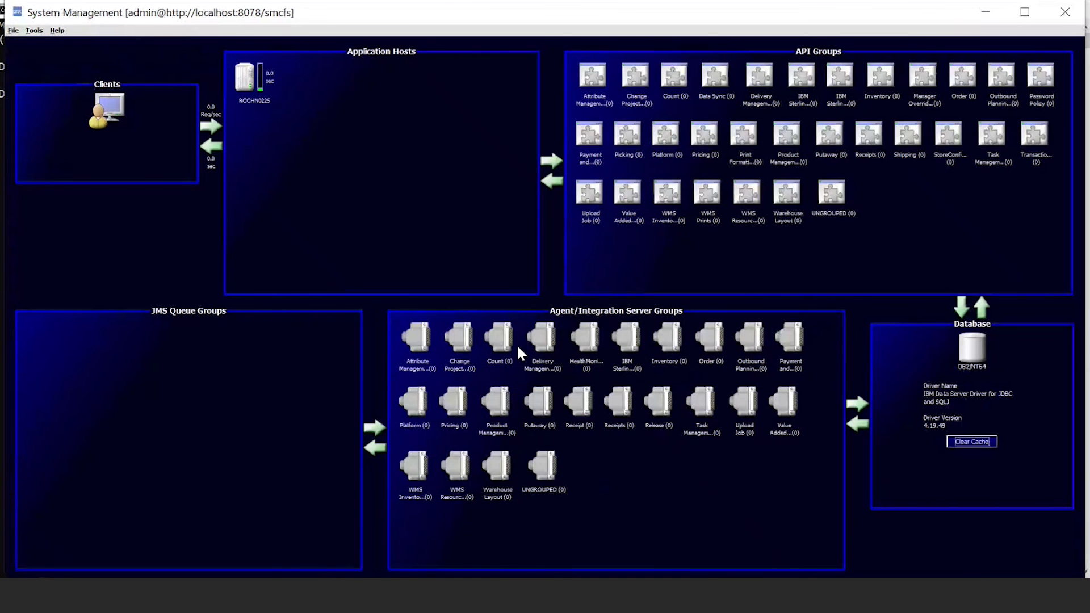
click(34, 31)
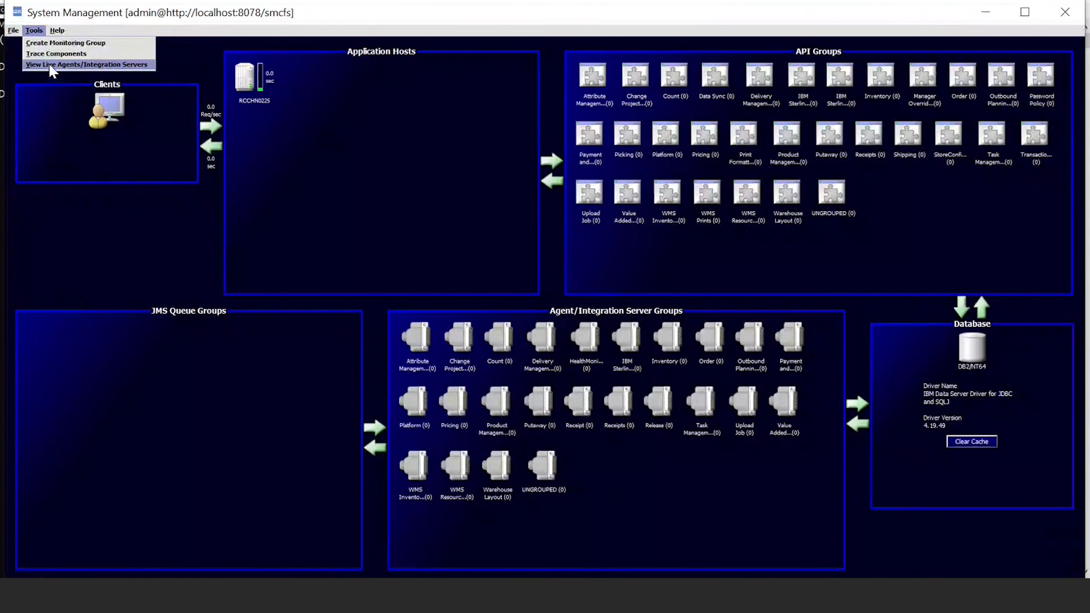